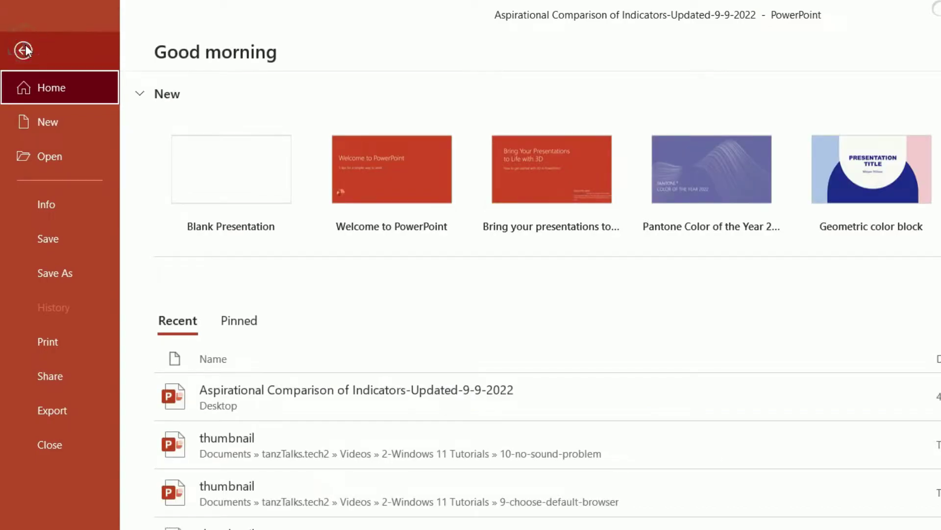
Set up saving a copy of the presentation in the Desktop folder with PDF as the file type.
click(100, 265)
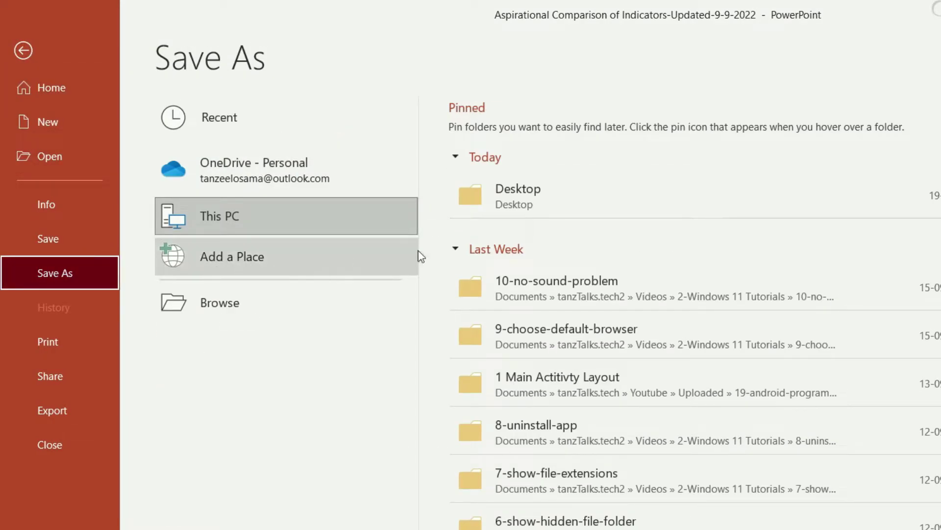
click(591, 201)
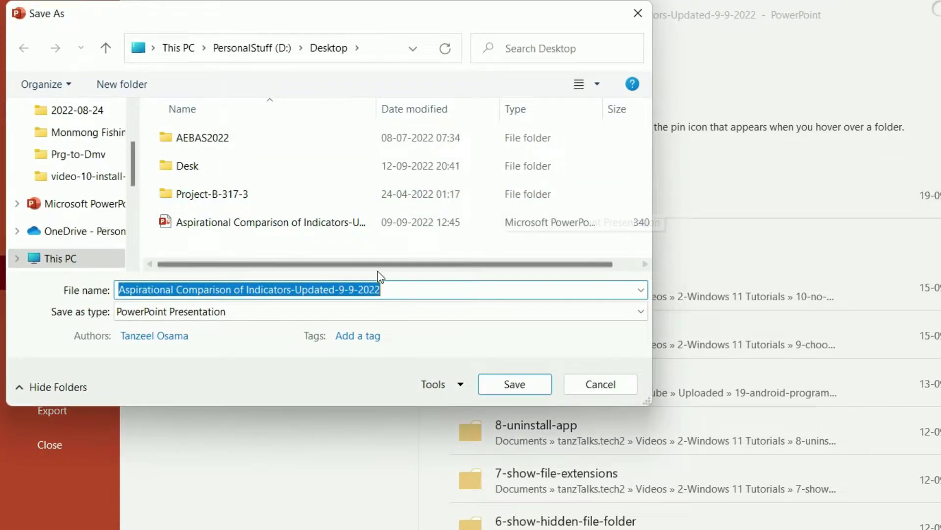
click(286, 312)
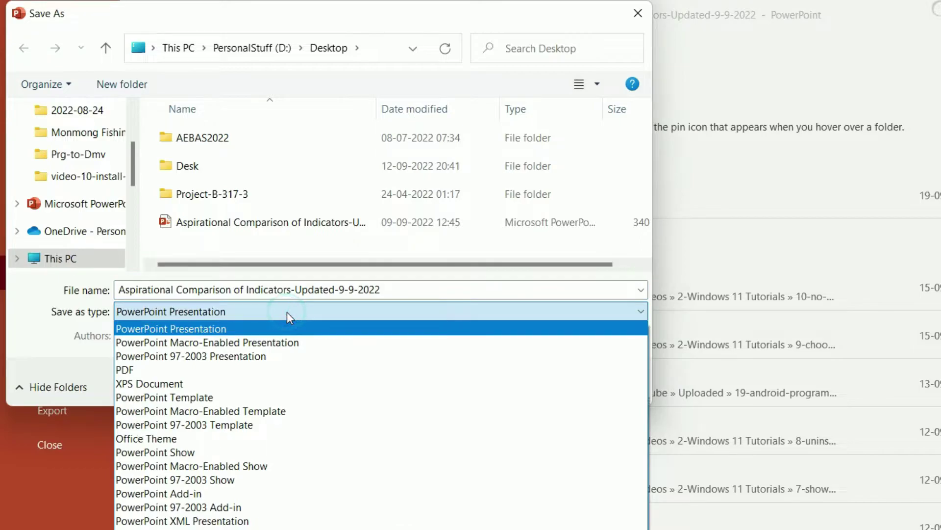
click(296, 368)
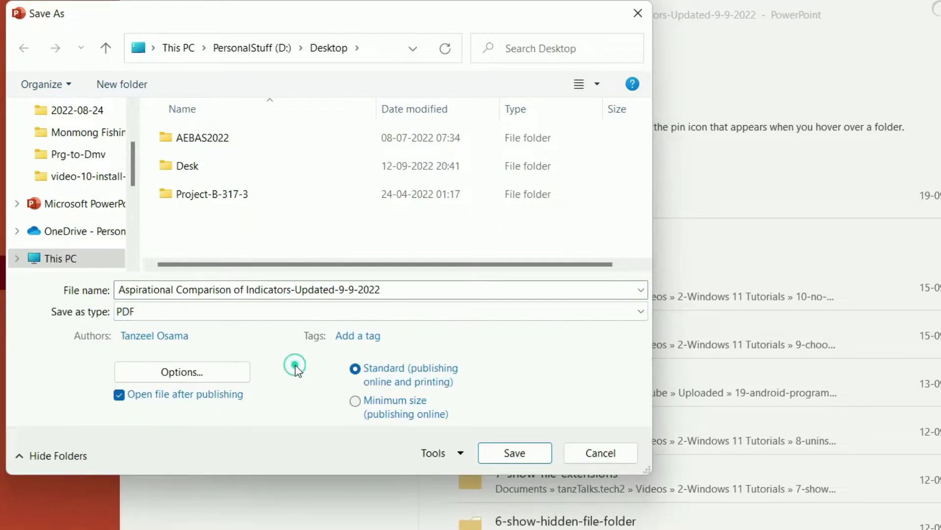
Name the PDF copy Aspirational Comparison of Indicators-Updated-9-9-2022-PP and save it.
click(401, 296)
click(413, 294)
text(-)
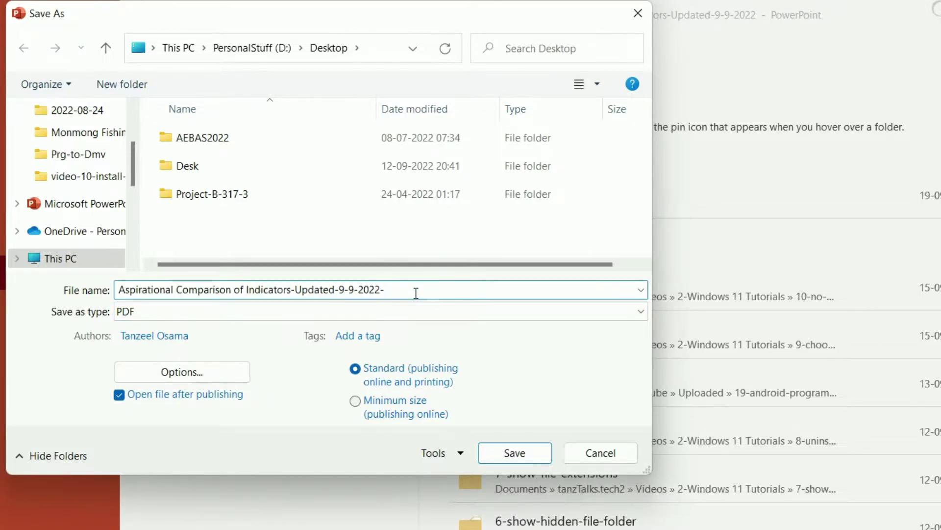
text(PP)
click(499, 454)
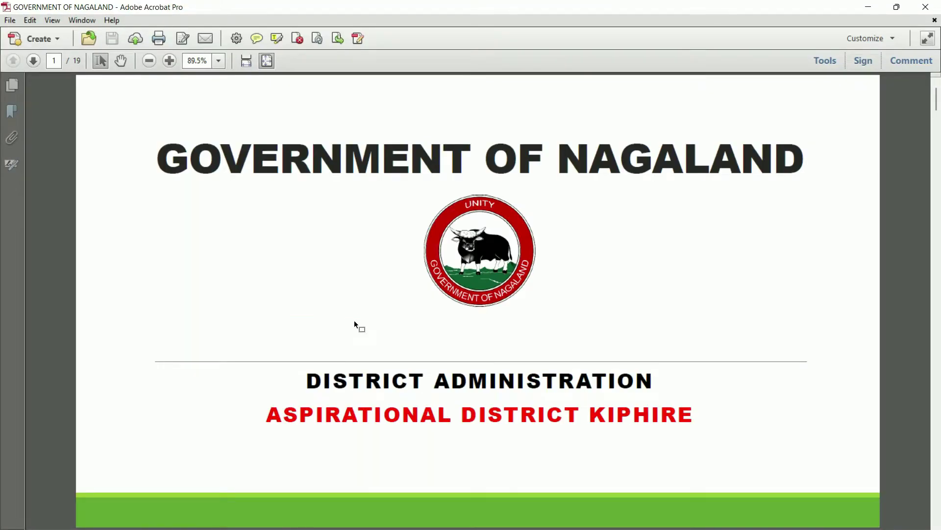
Page through the exported PDF to check how the slides were converted, and return to its beginning.
scroll(355, 321, down, 1)
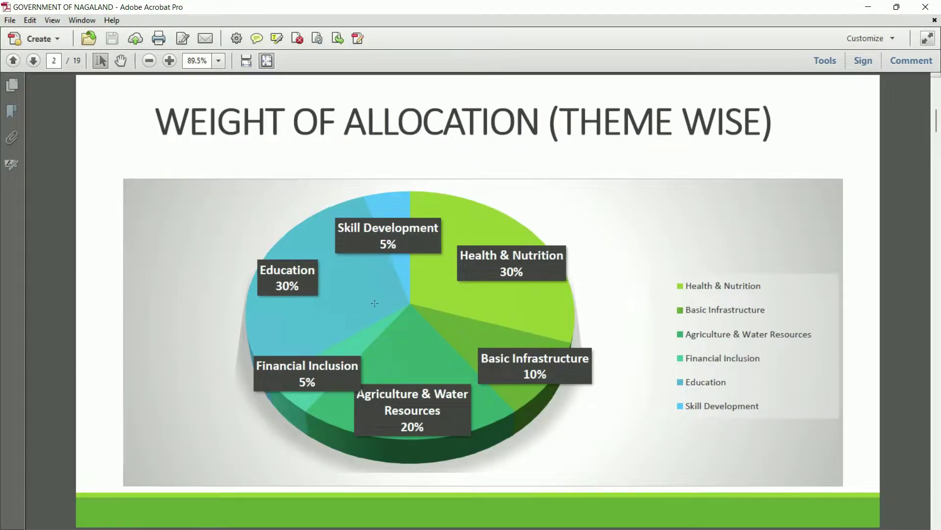
scroll(375, 303, down, 1)
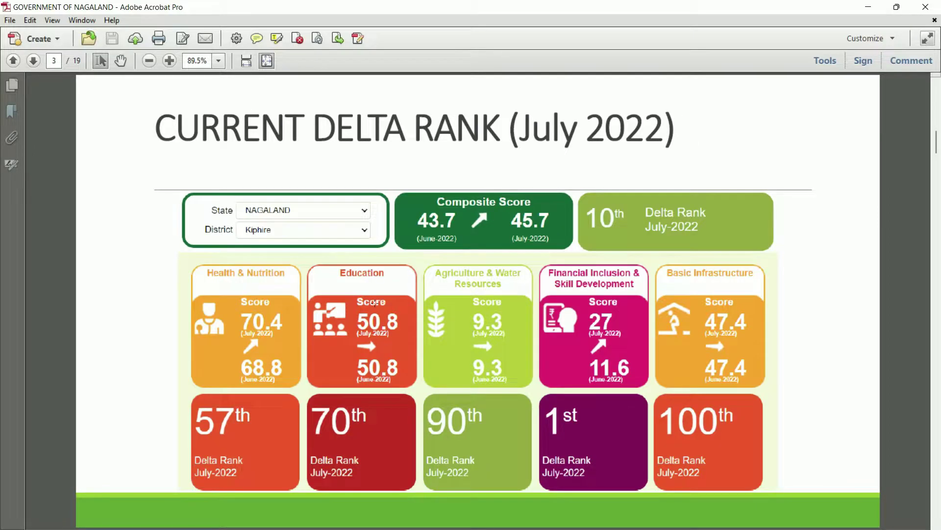
scroll(375, 303, down, 1)
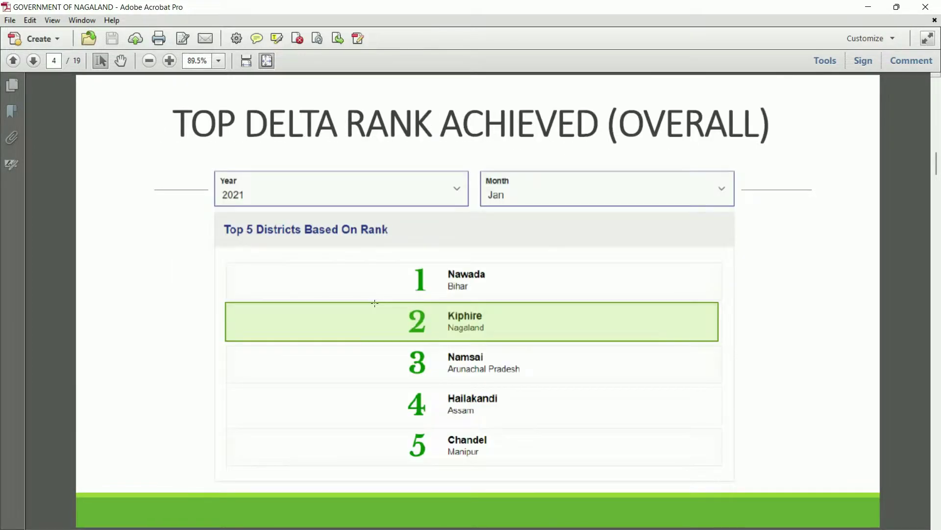
scroll(375, 303, down, 1)
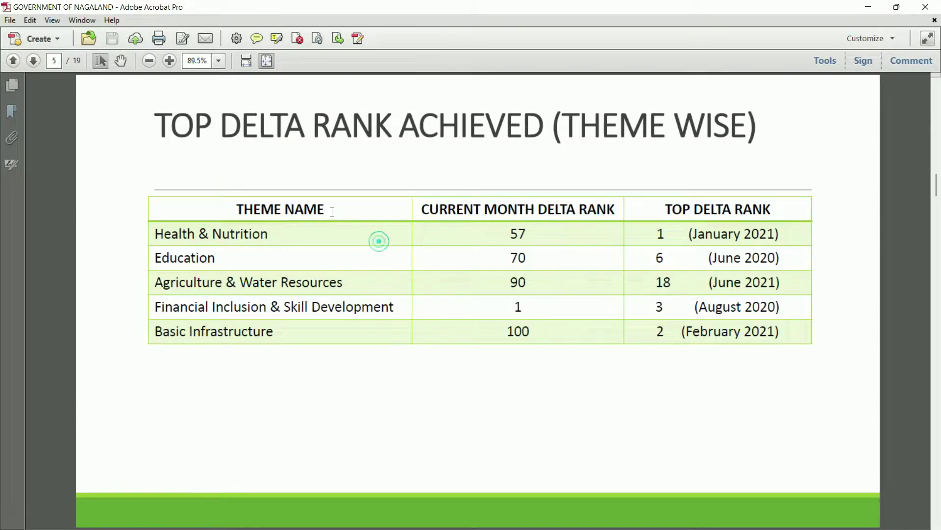
scroll(257, 203, down, 1)
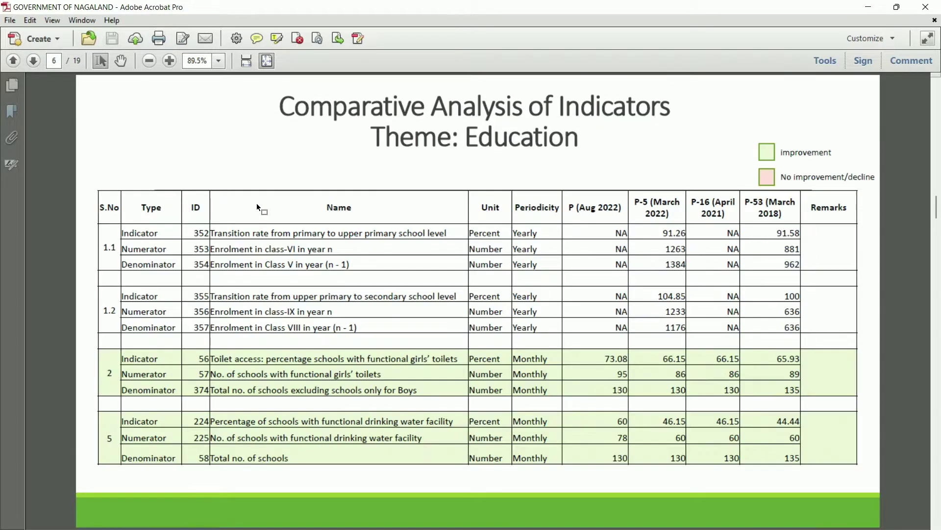
scroll(257, 203, down, 1)
scroll(257, 203, up, 5)
scroll(257, 204, up, 1)
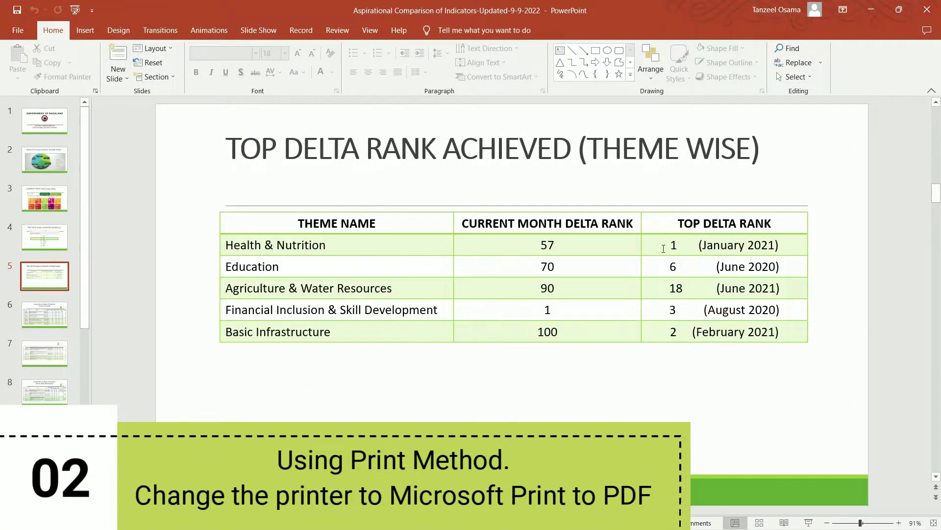
Return to the presentation in PowerPoint and choose Microsoft Print to PDF as its printer.
click(424, 387)
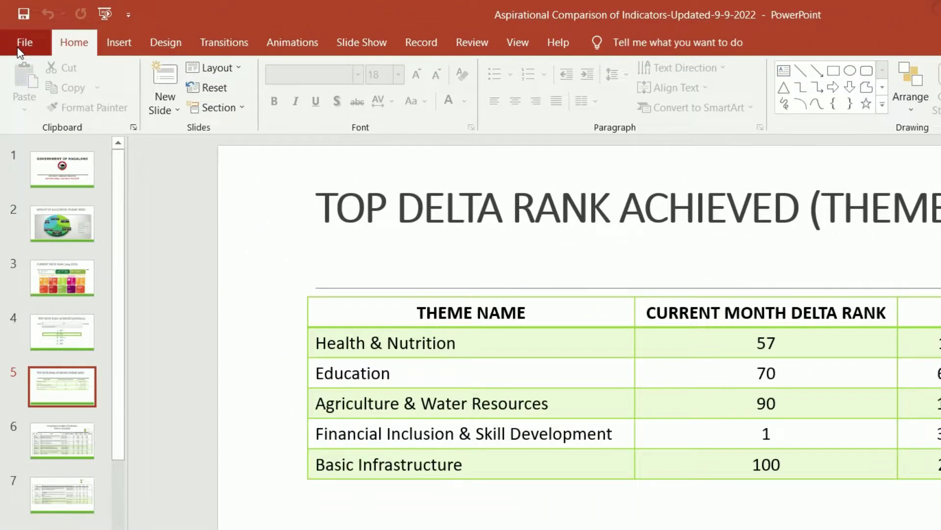
click(16, 47)
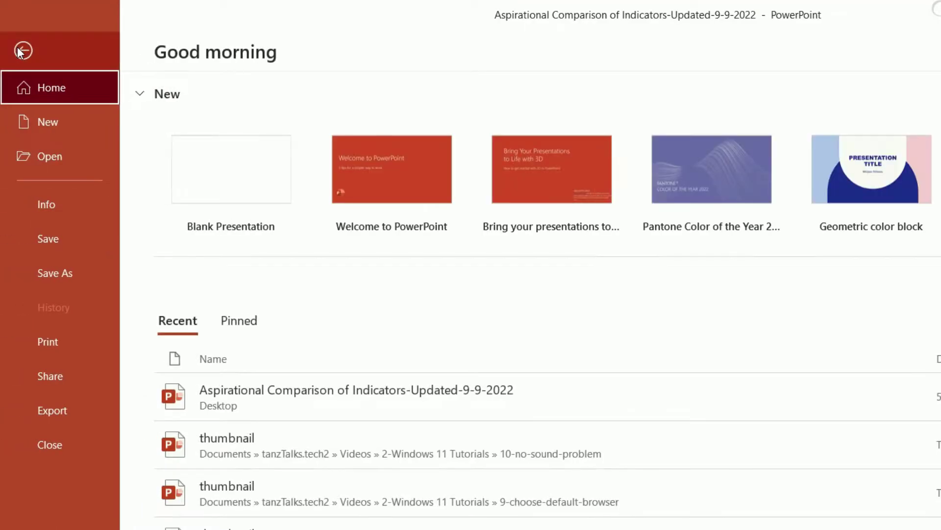
click(94, 348)
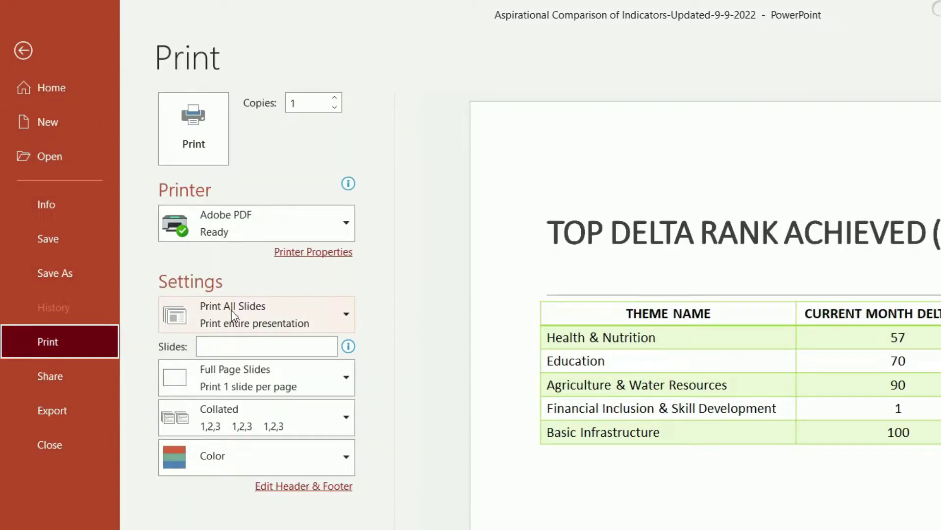
click(282, 237)
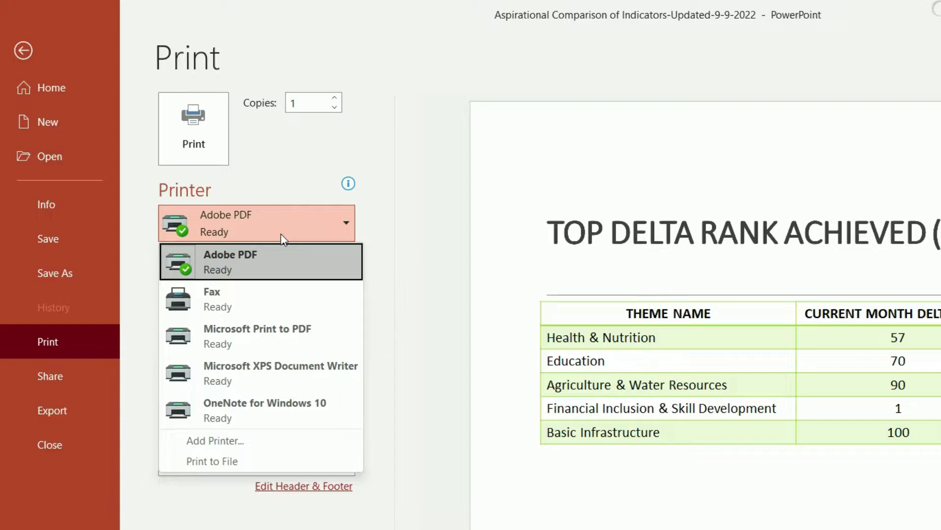
click(239, 332)
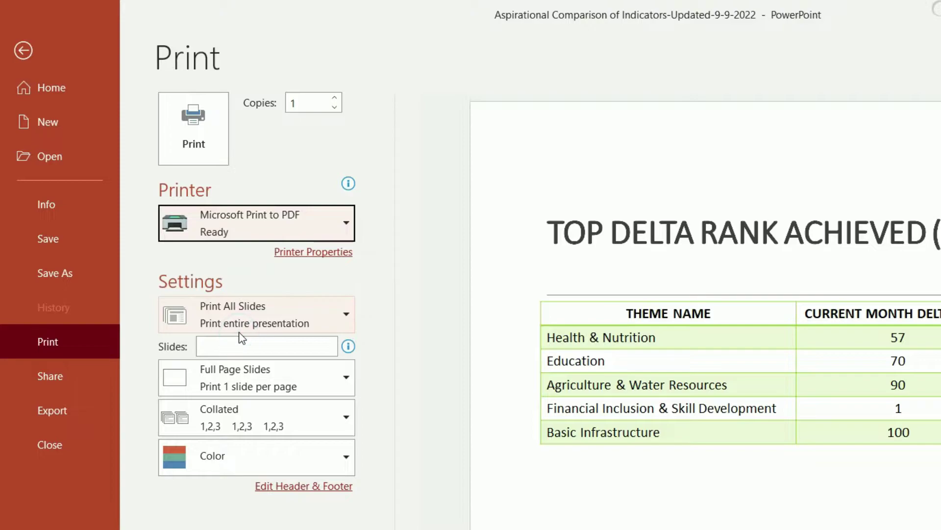
Print all slides to a PDF on the Desktop named Aspirational Comparison of Indicators-Updated-9-9-2022-Printer.
click(197, 143)
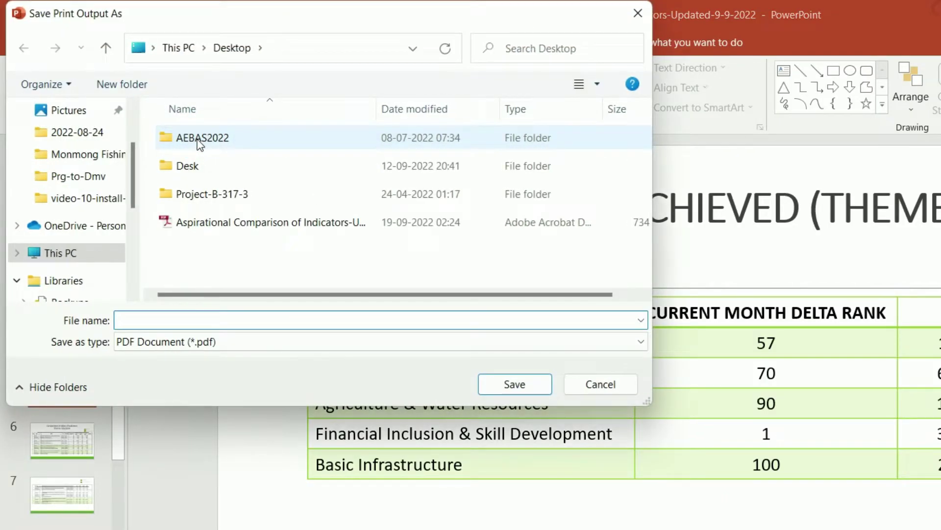
click(211, 227)
click(407, 318)
click(406, 318)
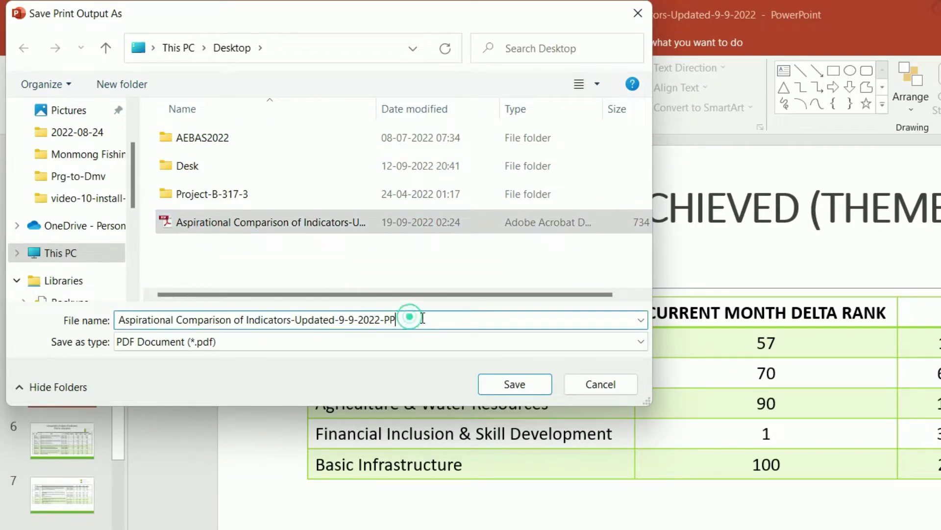
key(shift+Left)
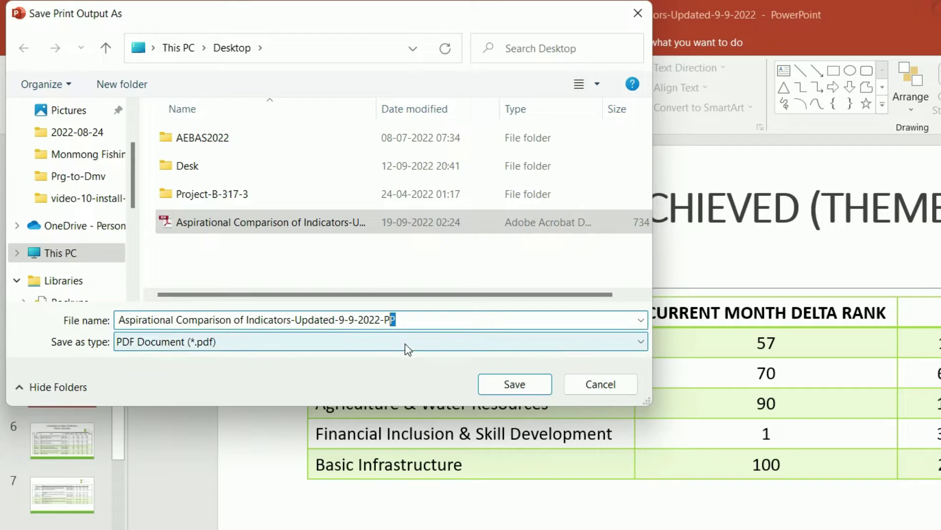
text(rinter)
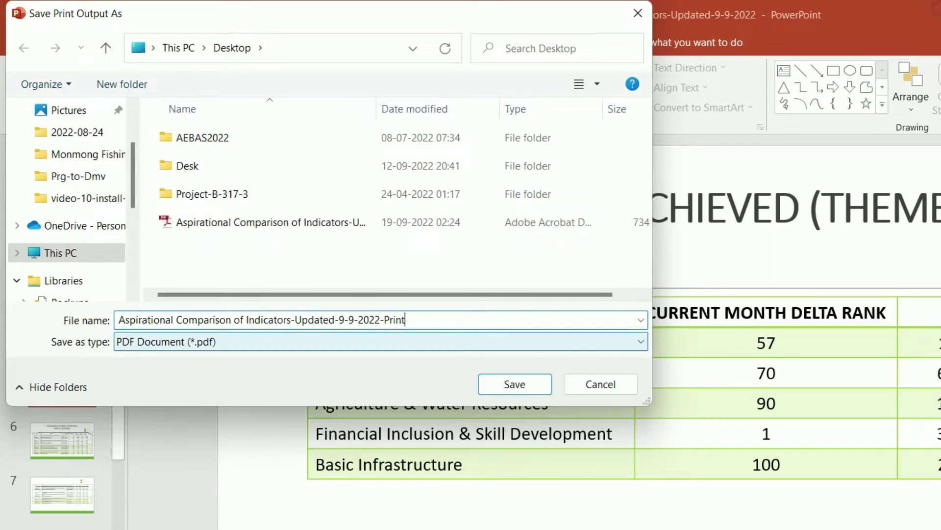
click(505, 384)
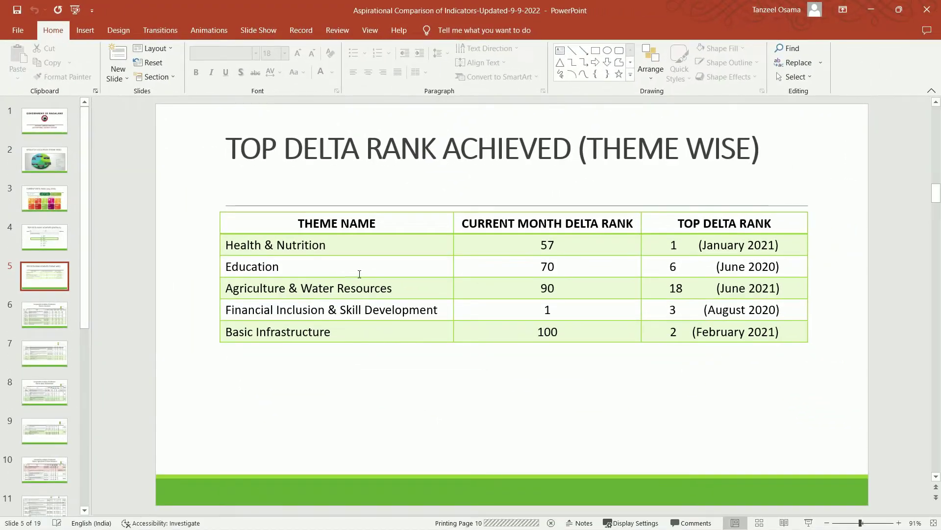
Minimize the presentation and place the two exported PDF files side by side in an empty area of the desktop.
click(870, 18)
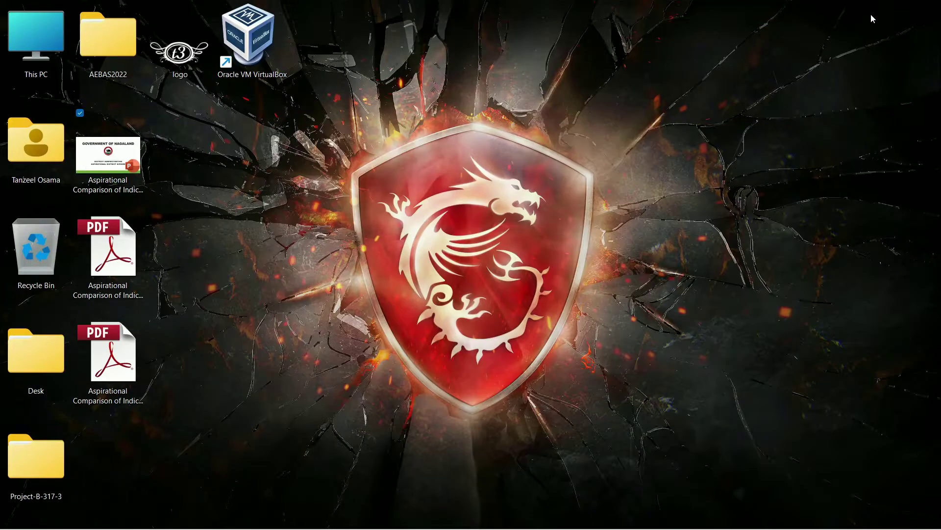
drag(111, 253, 255, 252)
drag(117, 344, 335, 272)
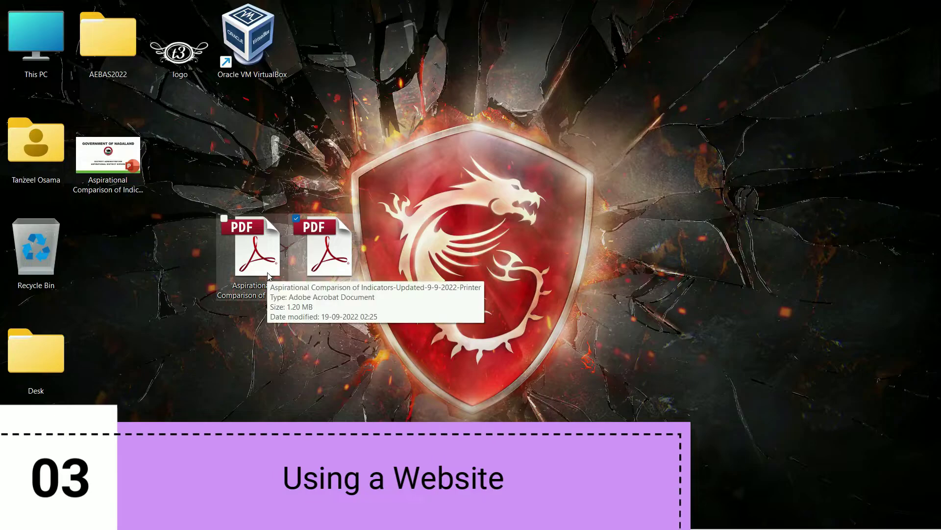
click(240, 345)
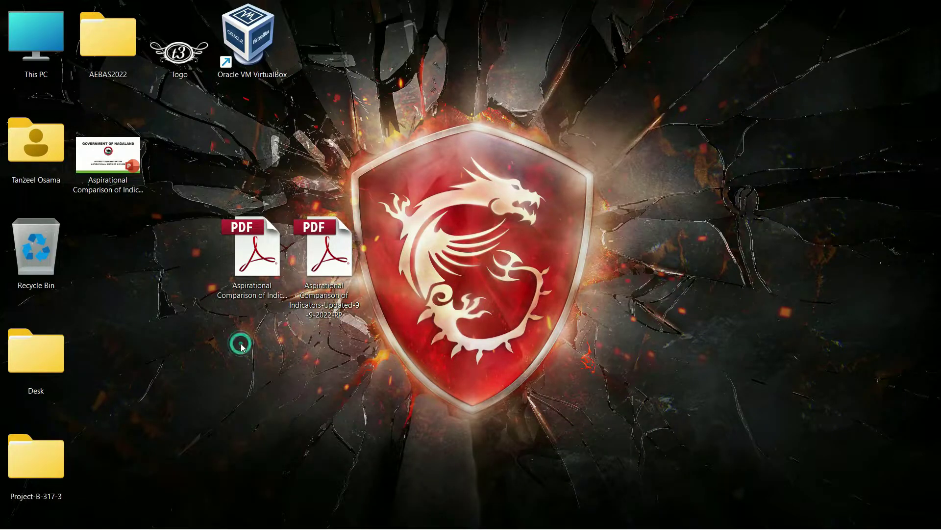
Switch to Chrome and open iLovePDF's Convert POWERPOINT to PDF page from the "convert ppt to pdf" search results.
key(alt+Tab)
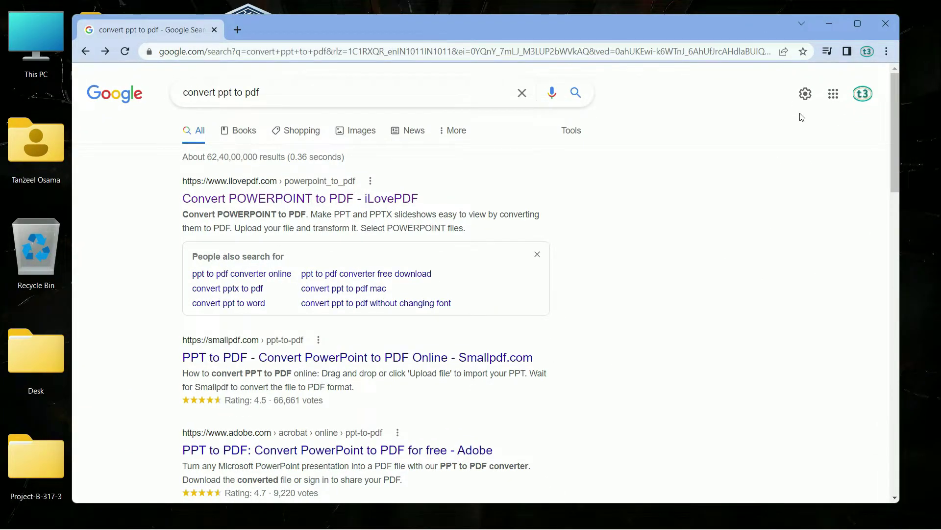
click(851, 31)
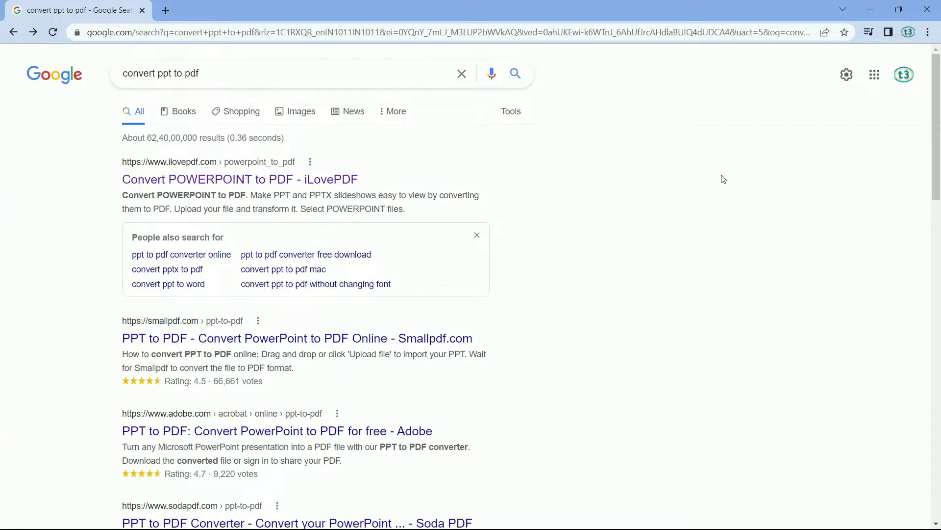
drag(125, 71, 202, 72)
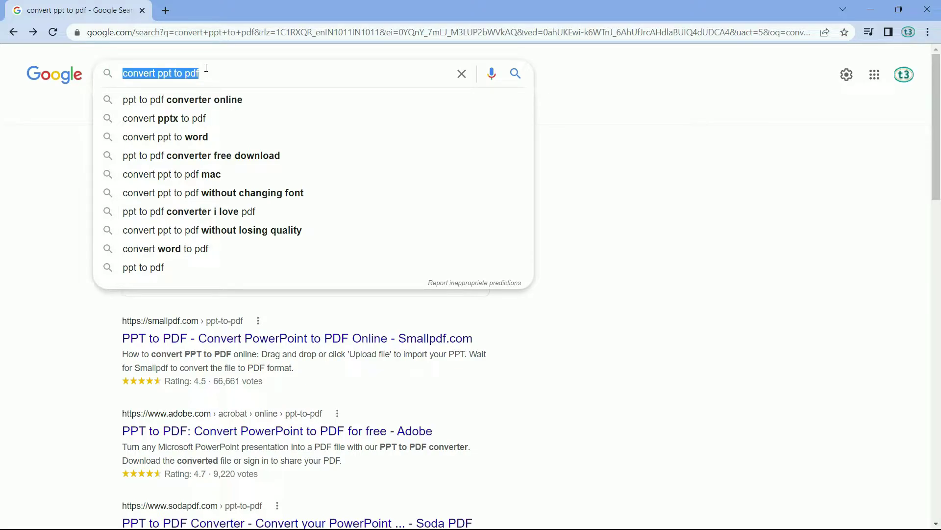
click(37, 168)
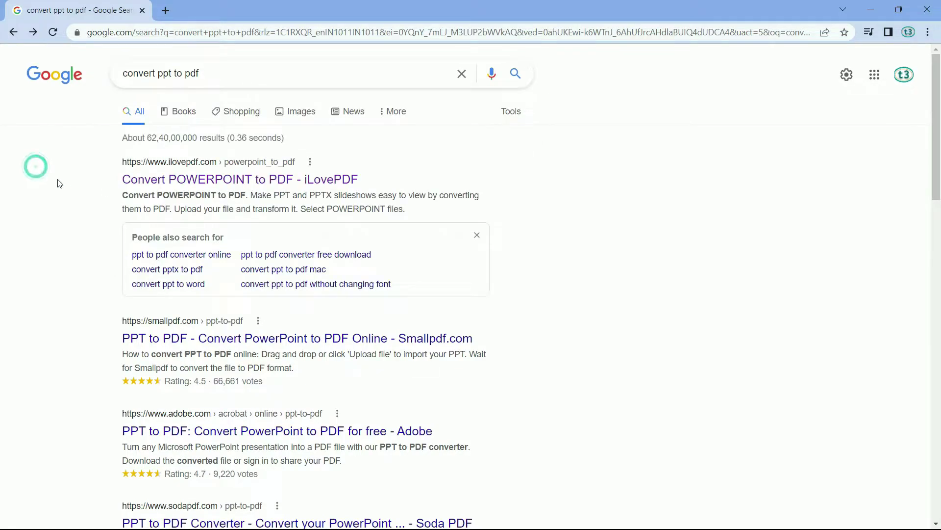
click(213, 179)
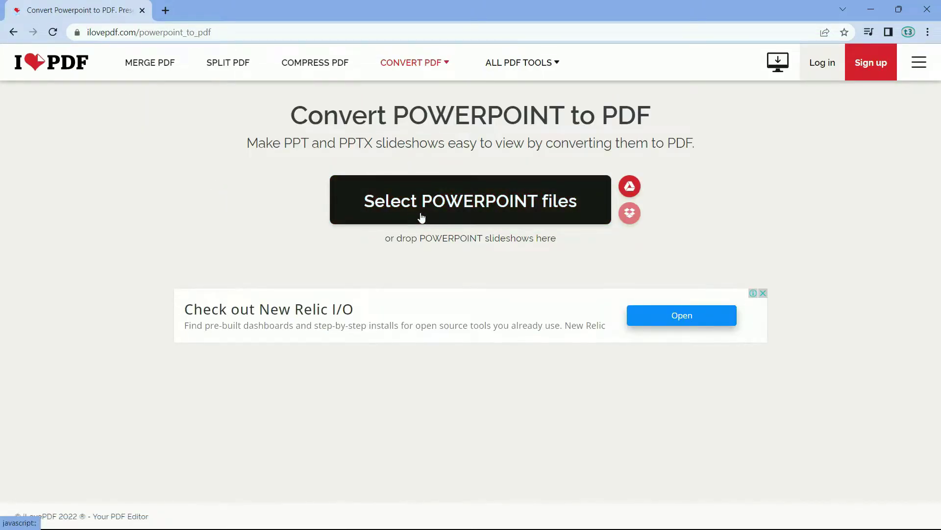
Upload the Aspirational Comparison of Indicators presentation from the desktop to iLovePDF and convert it to PDF.
click(460, 210)
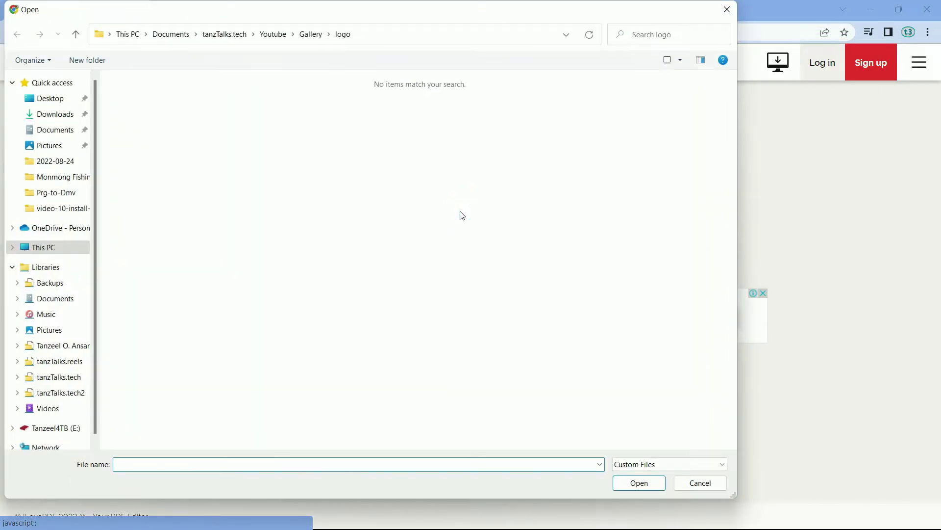
click(727, 9)
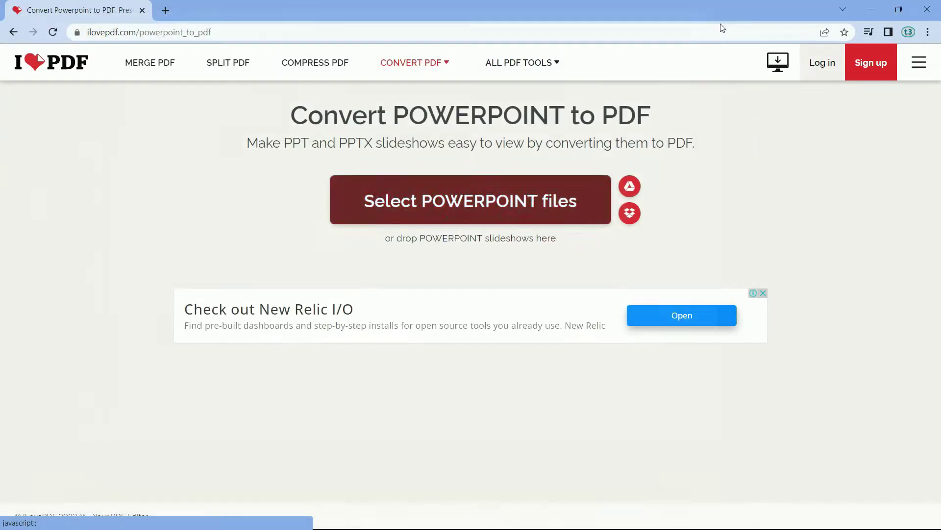
drag(315, 16, 491, 26)
drag(101, 160, 509, 212)
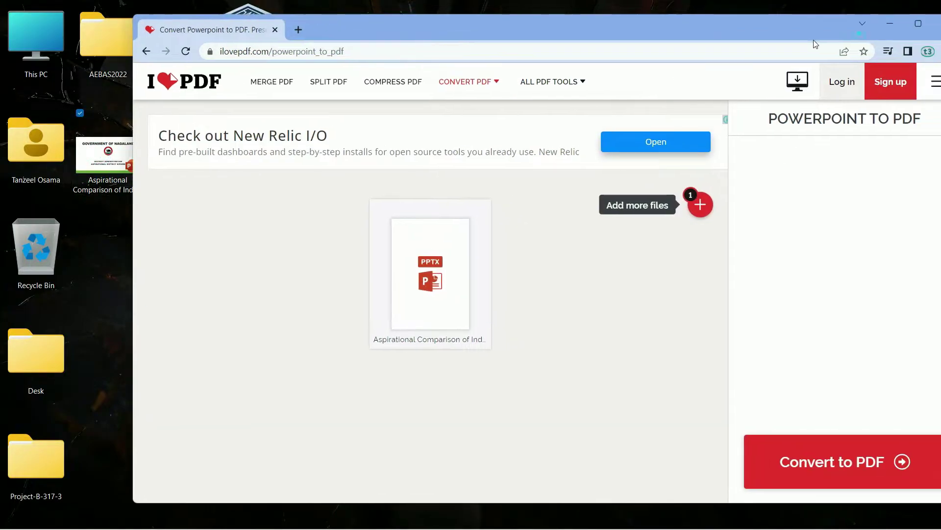
click(857, 22)
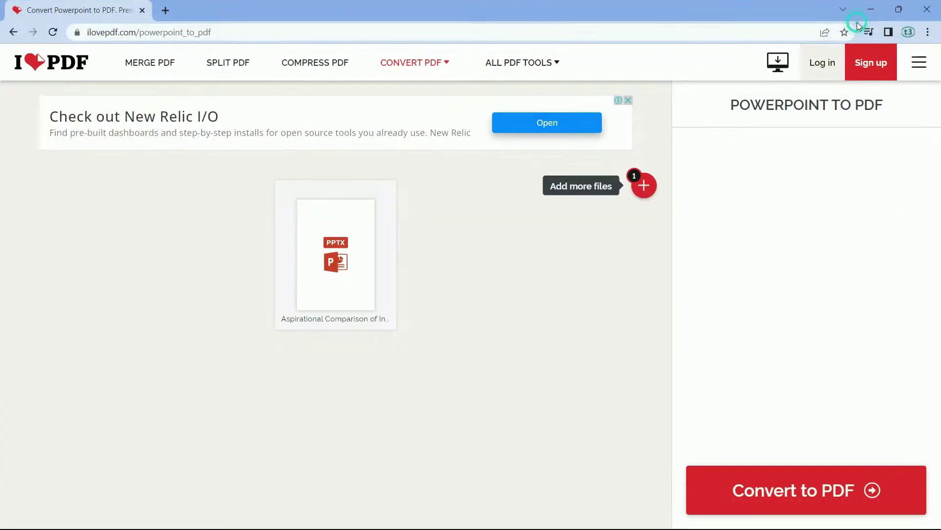
click(819, 500)
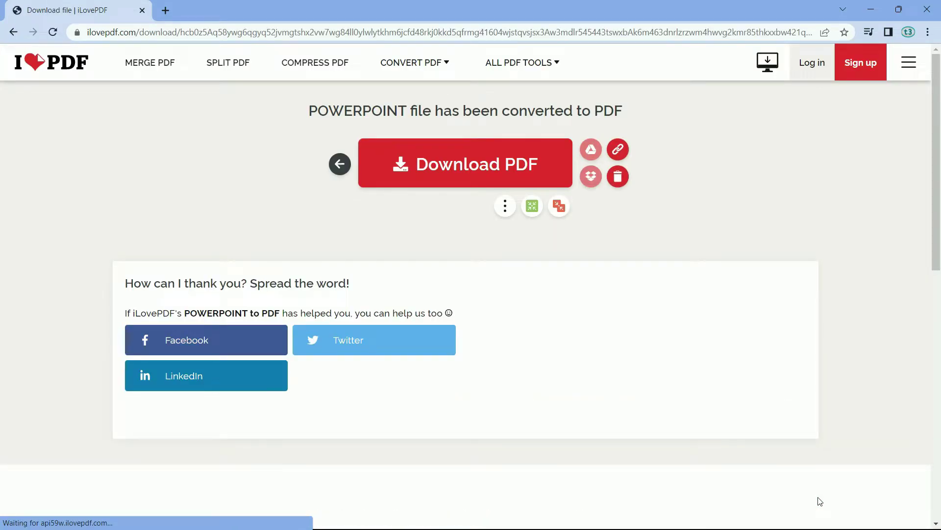
Download the converted PDF from iLovePDF and show the downloaded file in its folder.
click(507, 170)
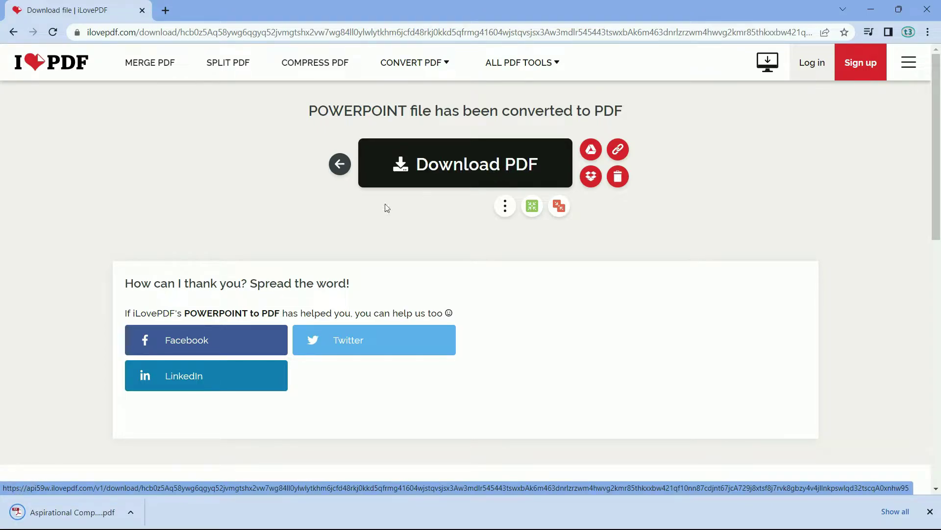
click(129, 505)
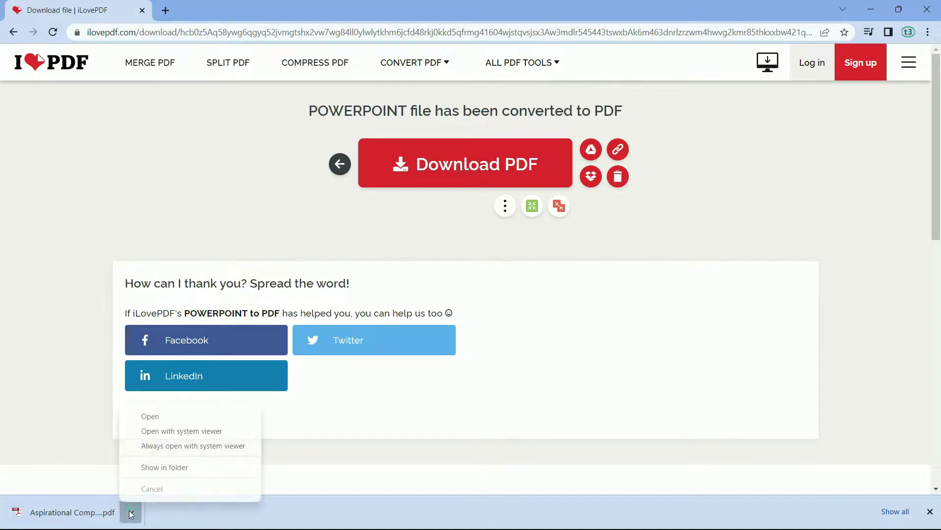
click(166, 470)
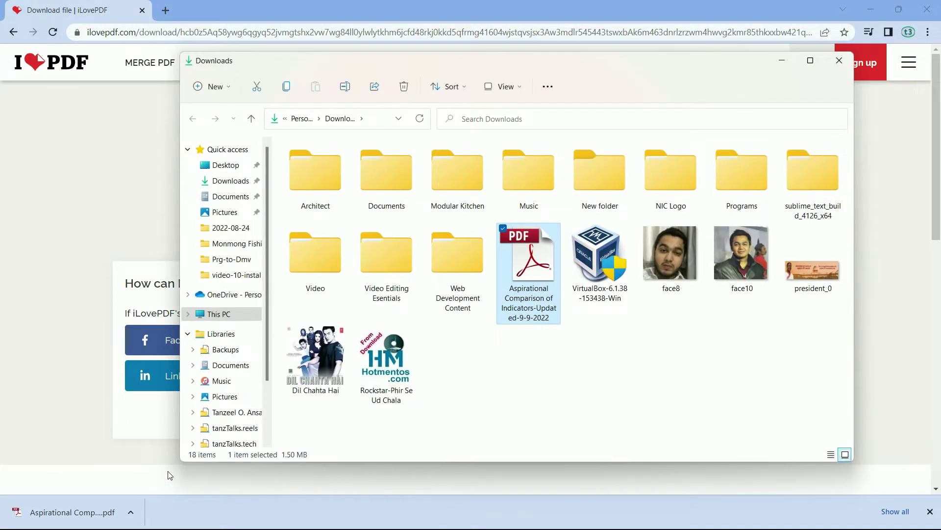
Rename the downloaded PDF to Aspirational Comparison of Indicators-Updated-9-9-2022-online.
click(547, 325)
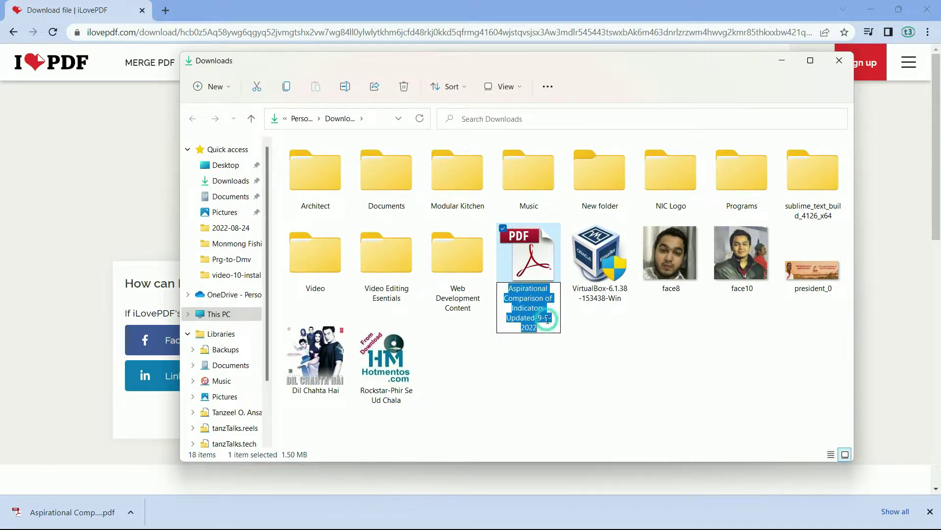
click(546, 328)
text(-)
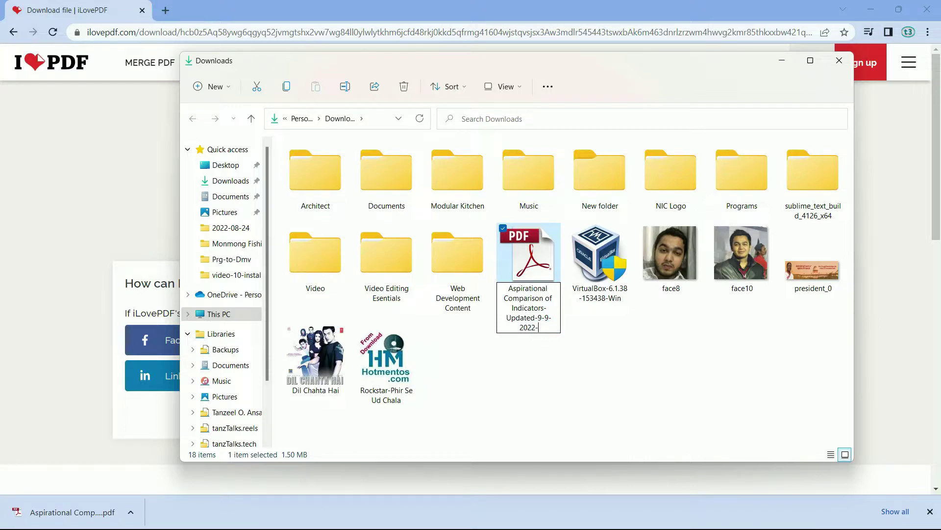
text(online)
key(Return)
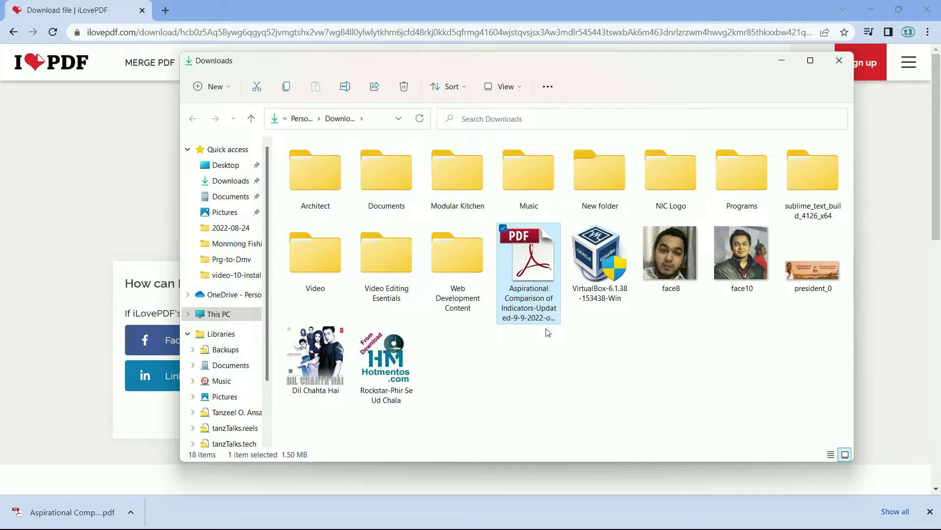
Move the renamed online PDF from Downloads to the Desktop folder, and close File Explorer and the browser.
click(236, 166)
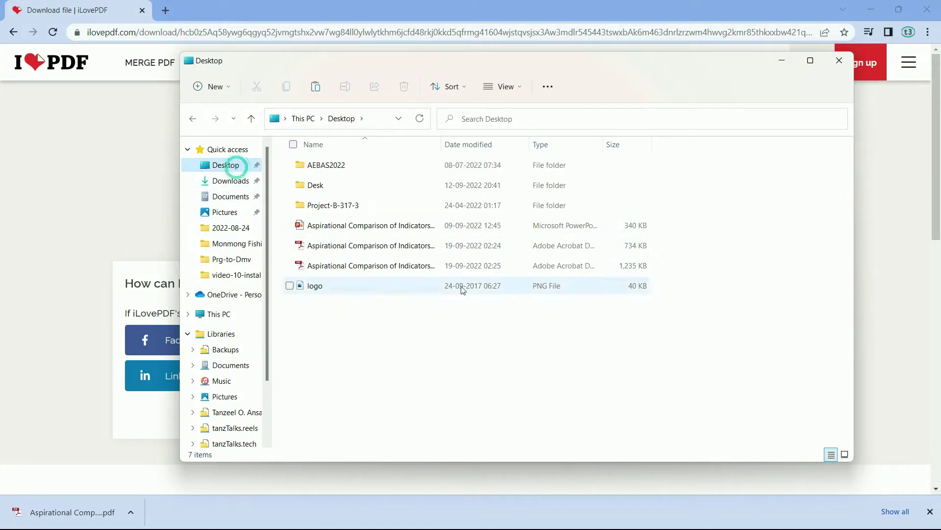
key(ctrl+v)
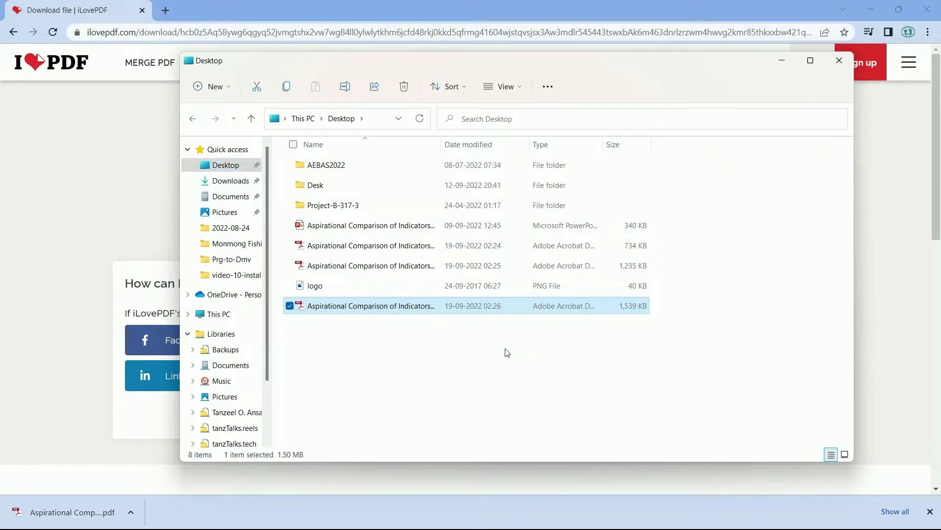
click(840, 60)
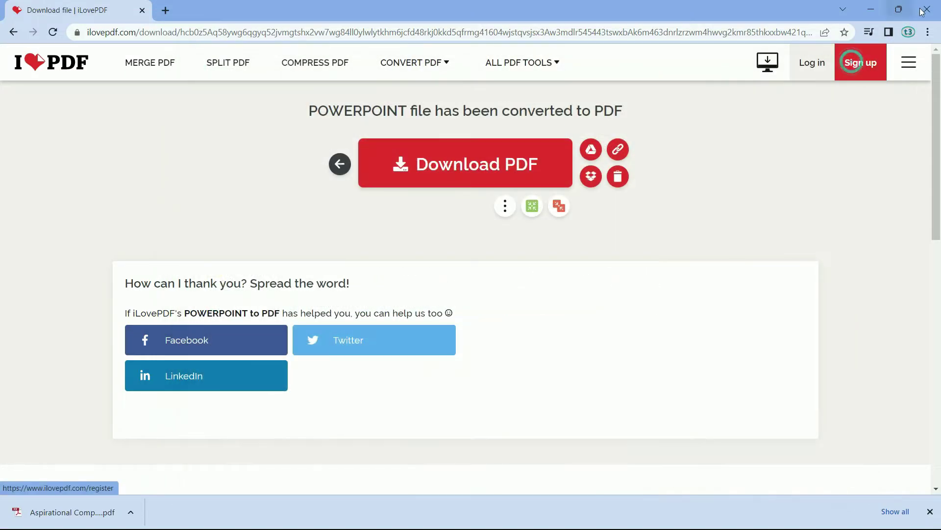
click(918, 13)
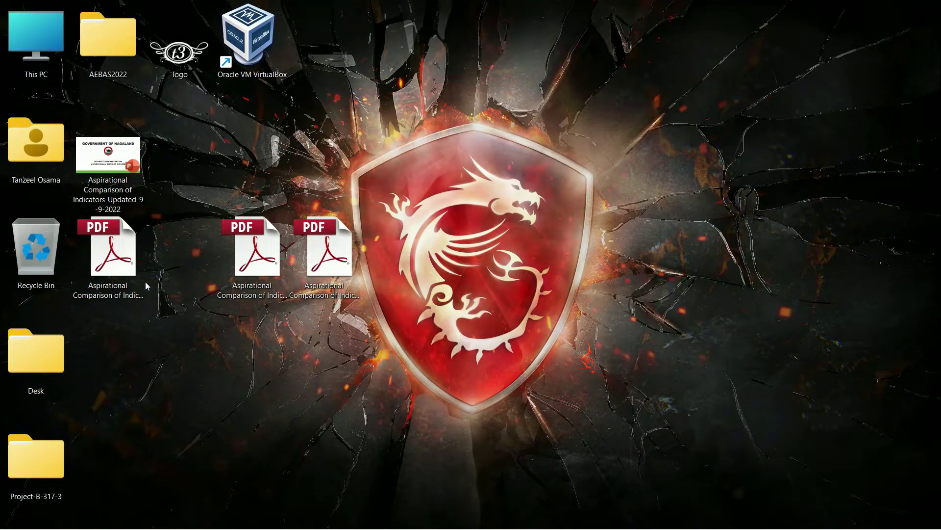
Review the first pages of the online-converted PDF in Acrobat, close it, and line the file up with the other two PDFs.
double_click(110, 288)
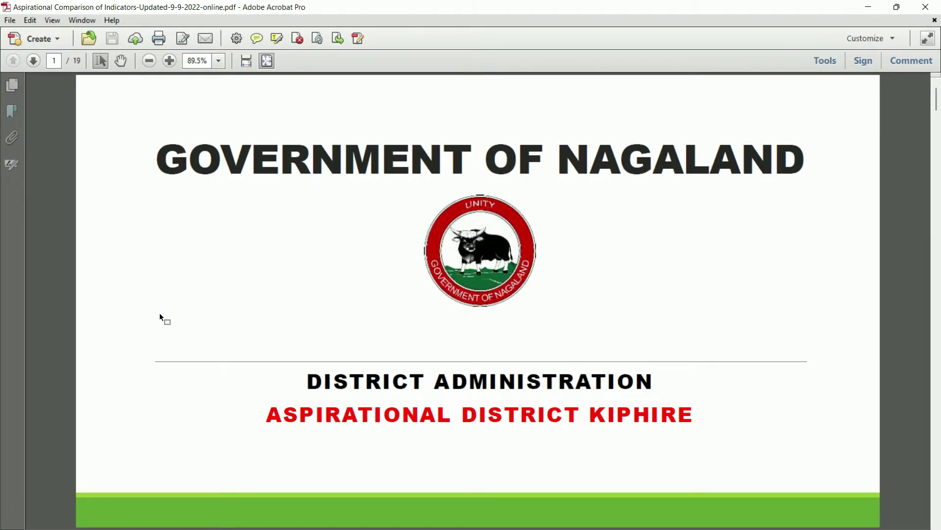
scroll(160, 312, down, 2)
scroll(160, 313, down, 4)
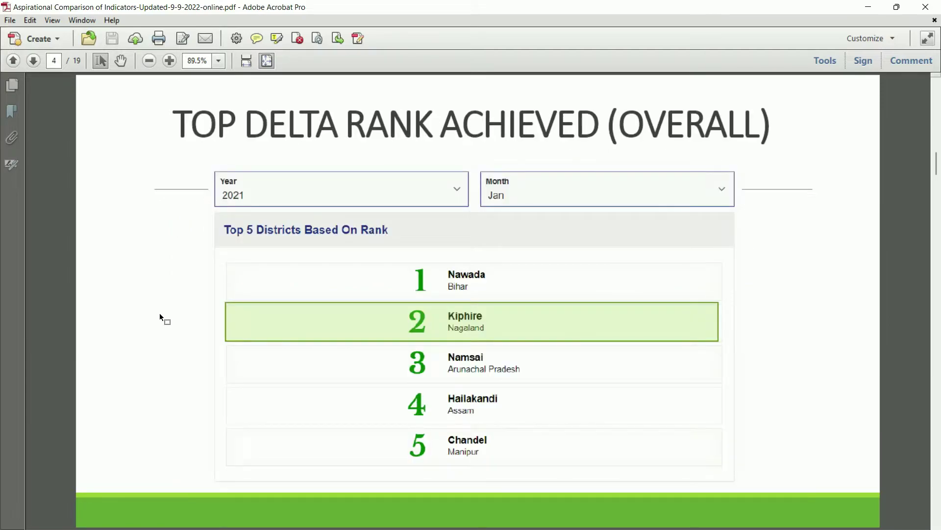
scroll(160, 313, up, 6)
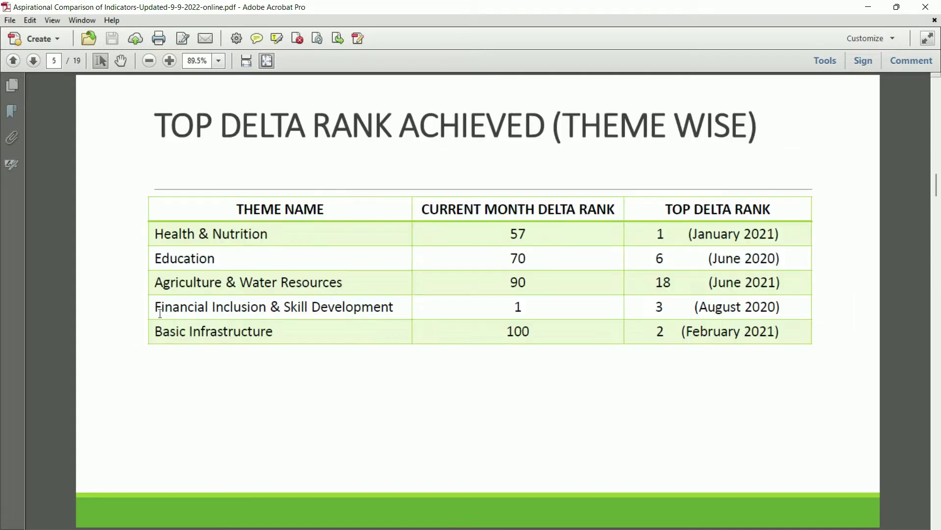
scroll(160, 313, down, 2)
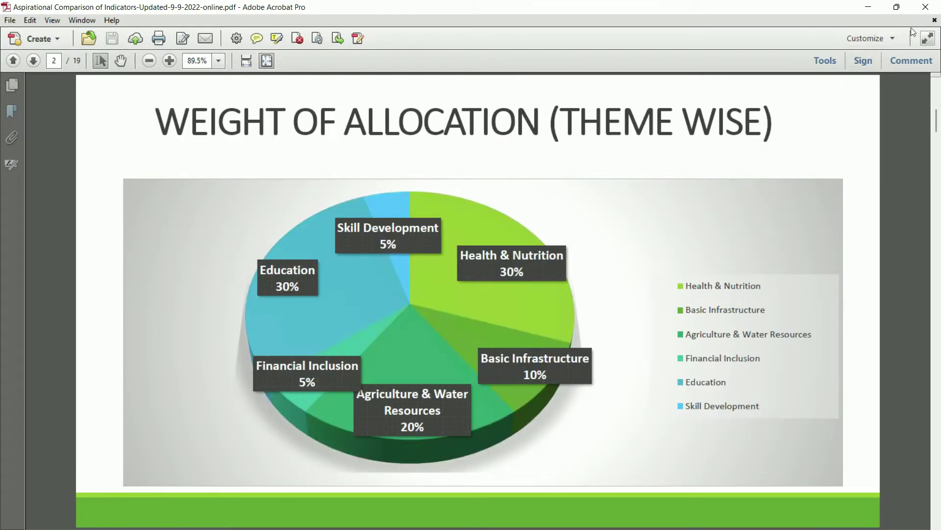
click(926, 7)
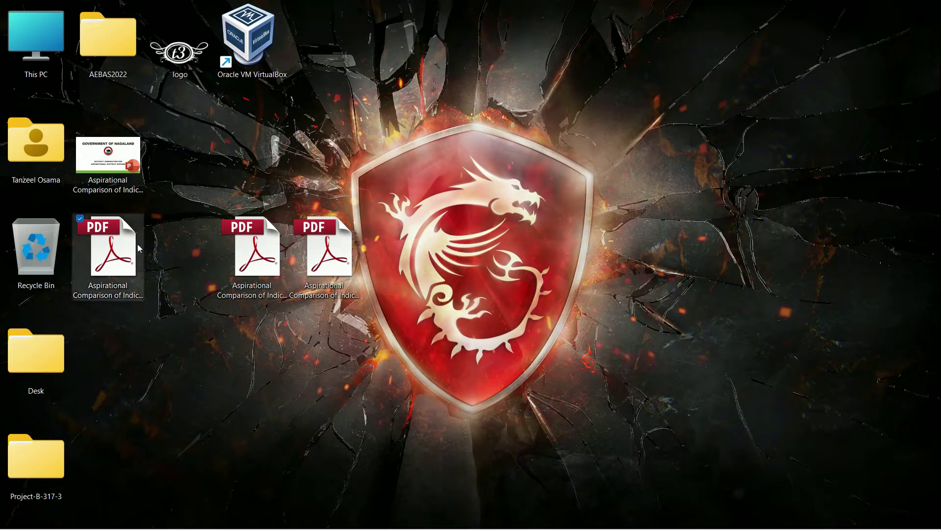
drag(126, 238, 289, 272)
click(178, 258)
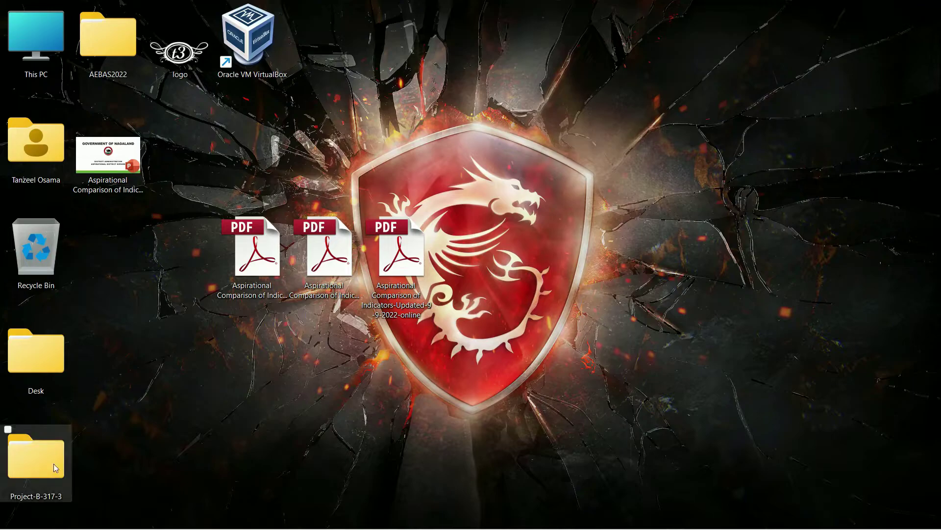
Search Windows for "ado" to check whether Adobe Acrobat is installed, and dismiss the search.
click(214, 515)
text(ado)
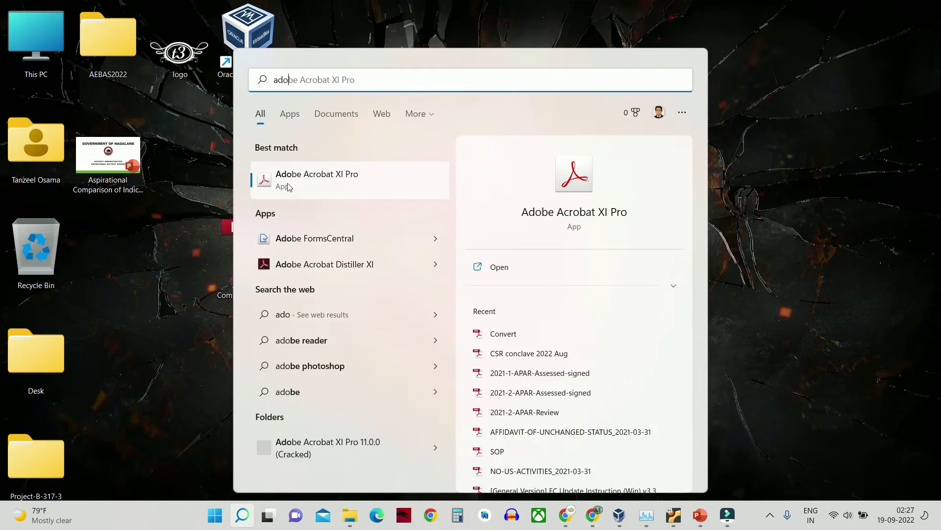
click(154, 233)
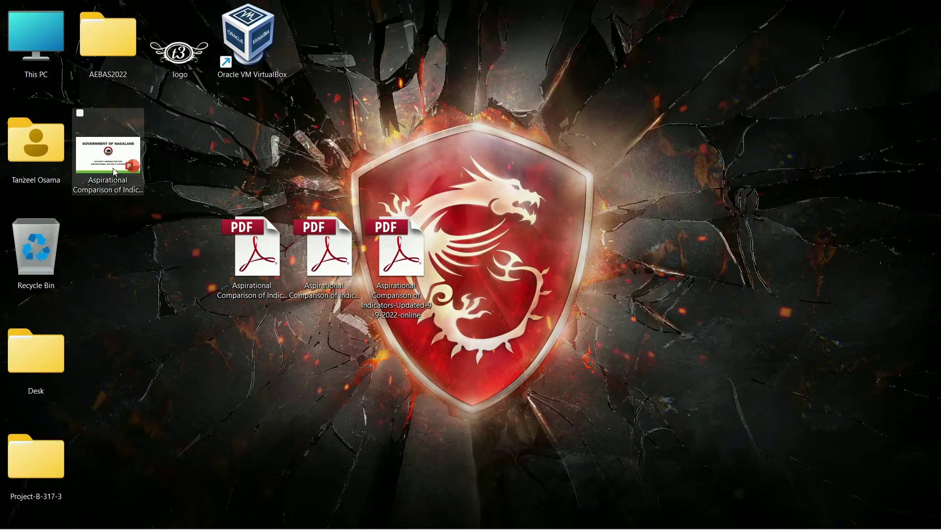
Convert the desktop presentation to Adobe PDF, saving it on the Desktop as Aspirational Comparison of Indicators-Updated-9-9-2022-aa.
click(113, 168)
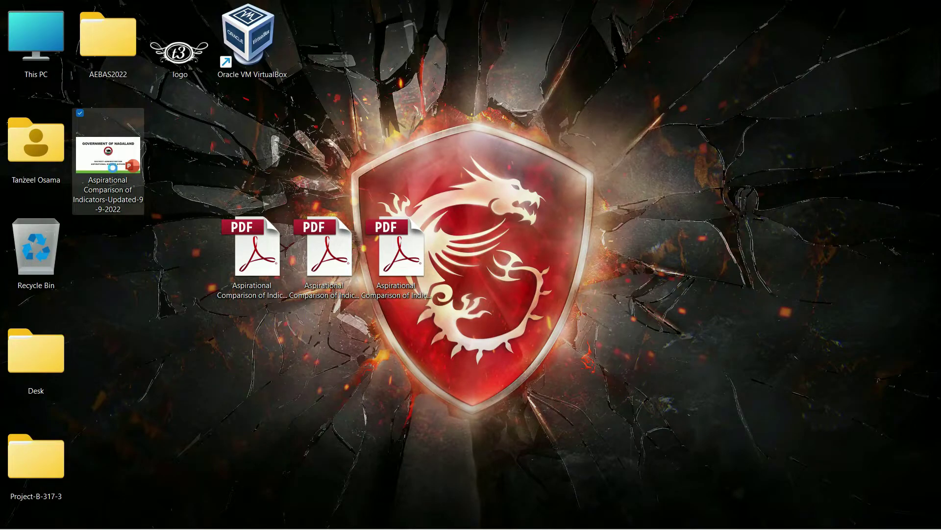
right_click(114, 168)
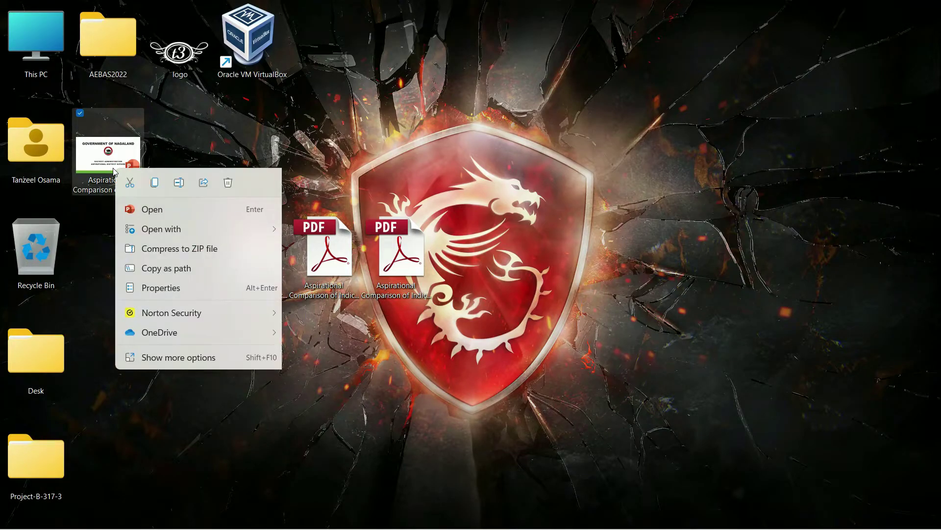
click(207, 357)
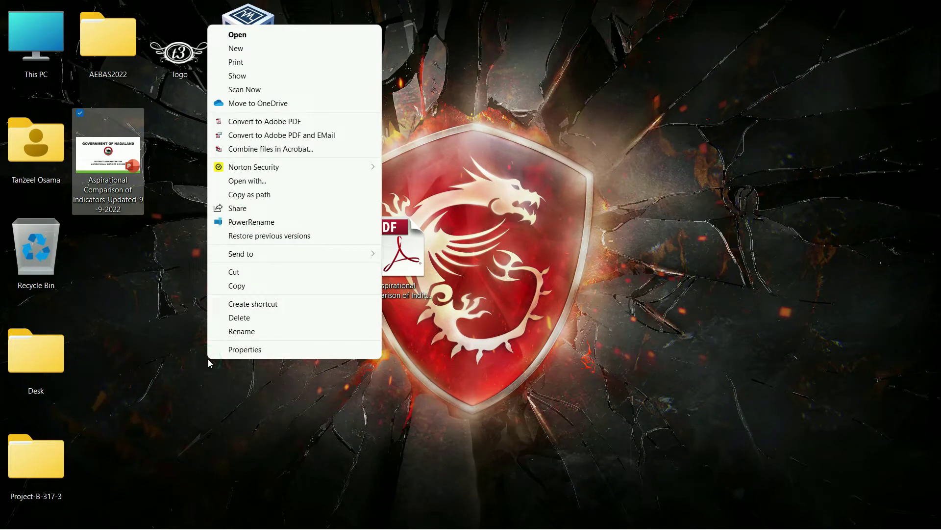
click(310, 124)
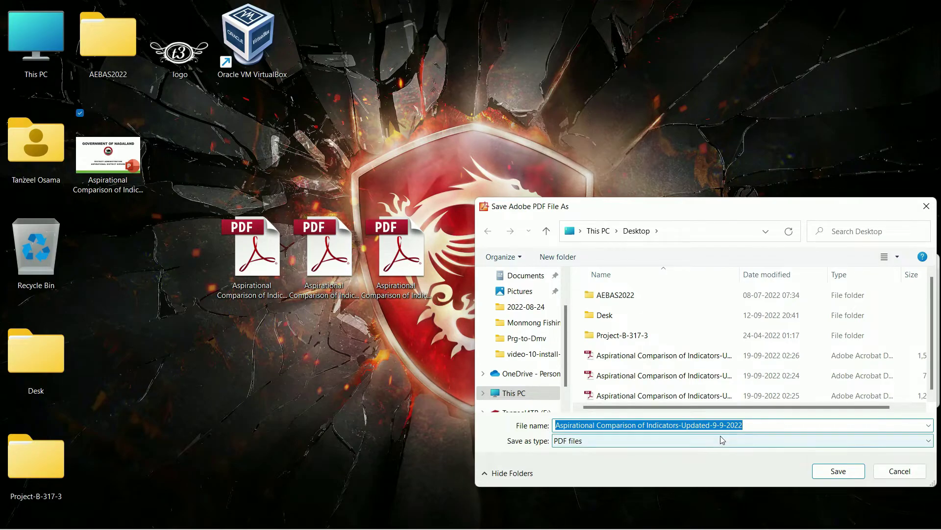
click(752, 425)
text(-aa)
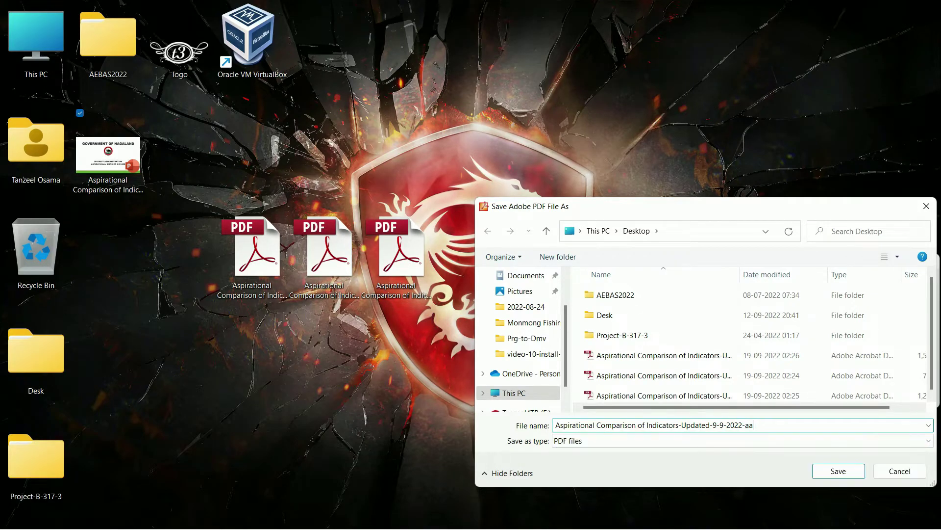
click(825, 471)
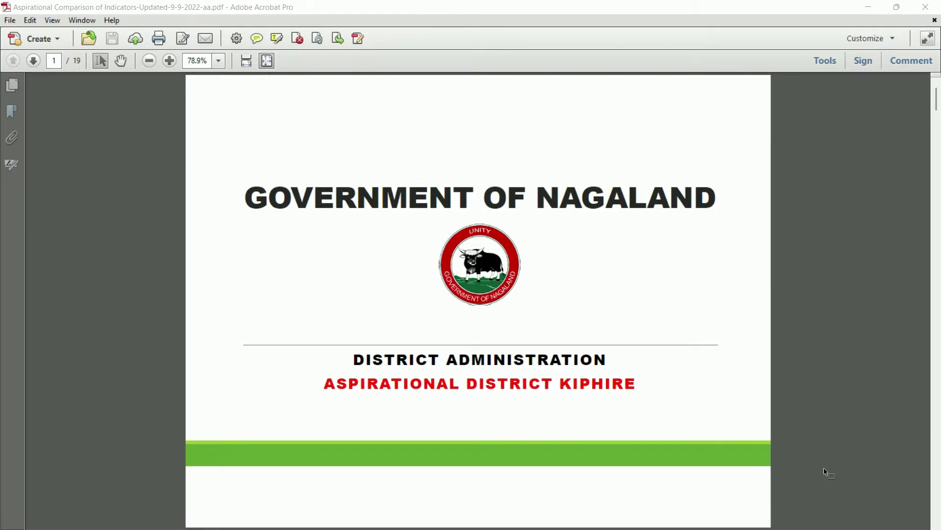
Look through the first pages of the Acrobat-converted PDF and close it.
scroll(880, 176, down, 5)
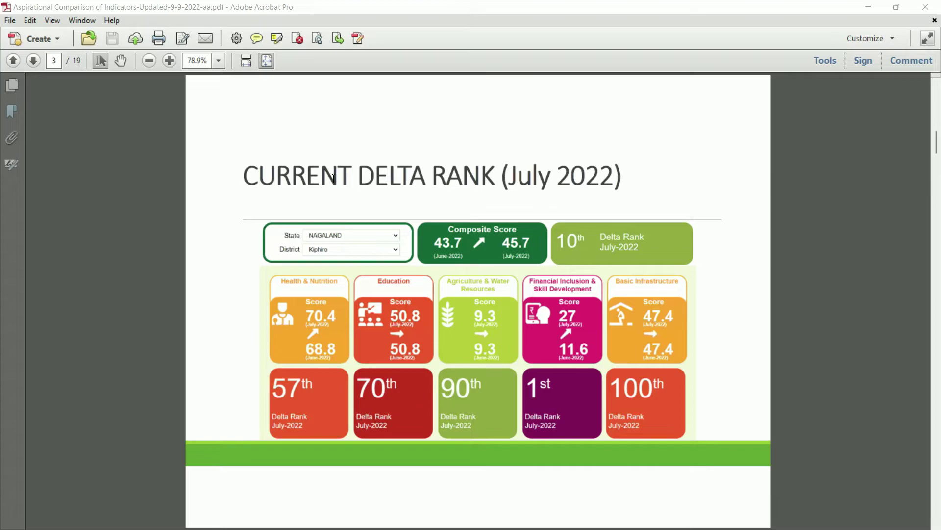
scroll(334, 179, down, 3)
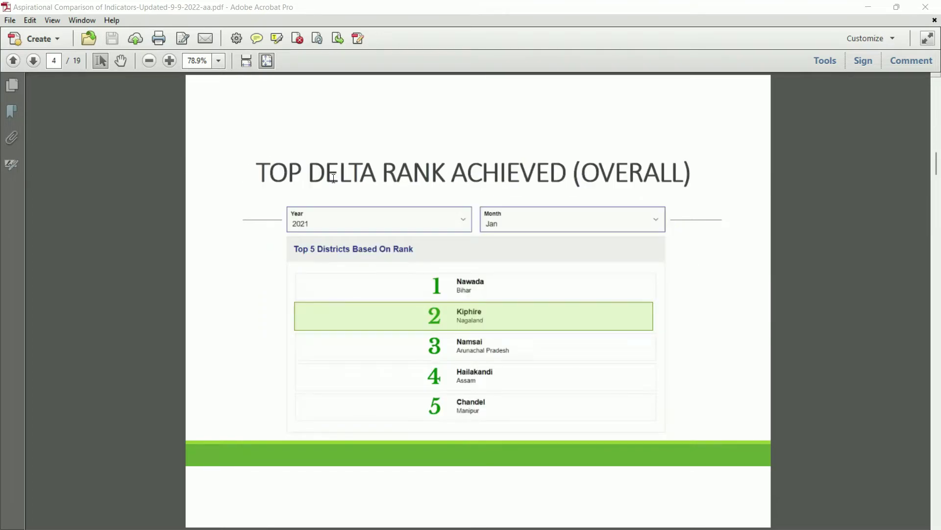
click(925, 7)
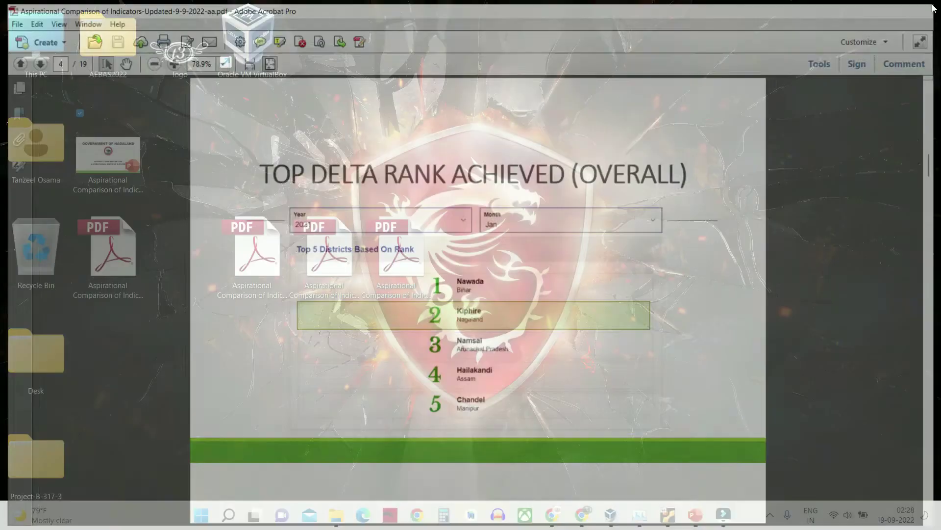
Place the Acrobat-converted PDF in line with the other three PDFs and compare their file sizes.
drag(120, 256, 192, 256)
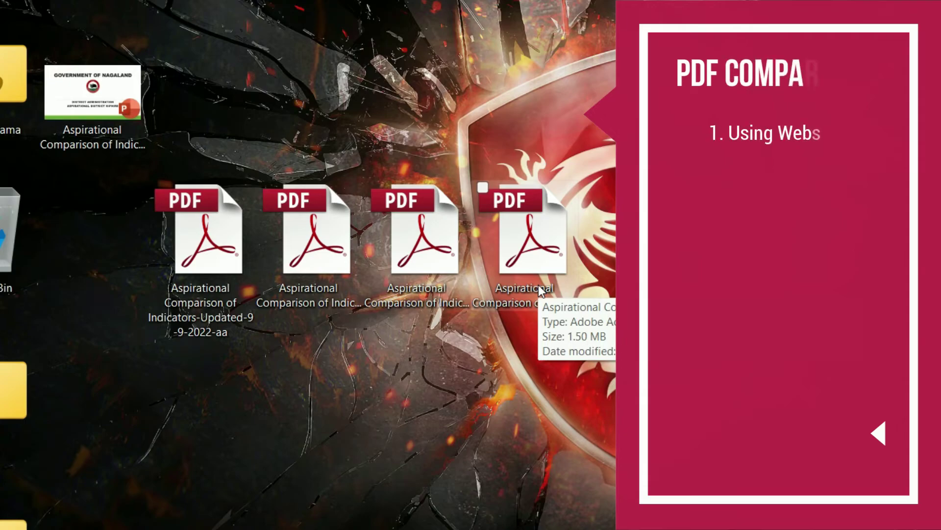
mouse_move(439, 278)
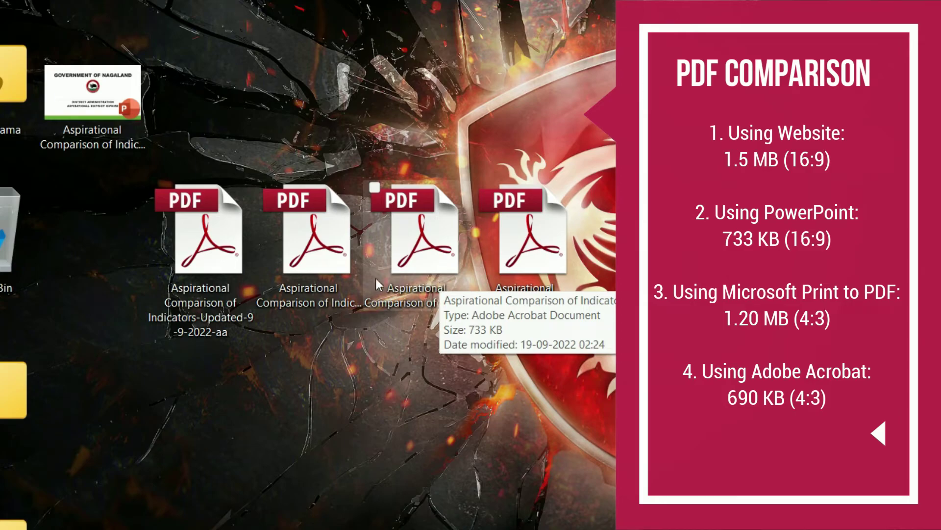
mouse_move(295, 270)
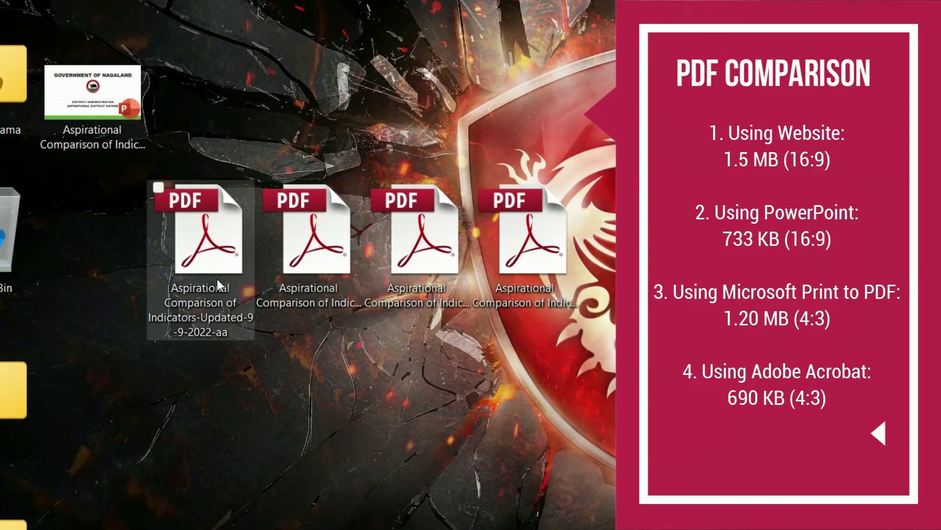
mouse_move(218, 285)
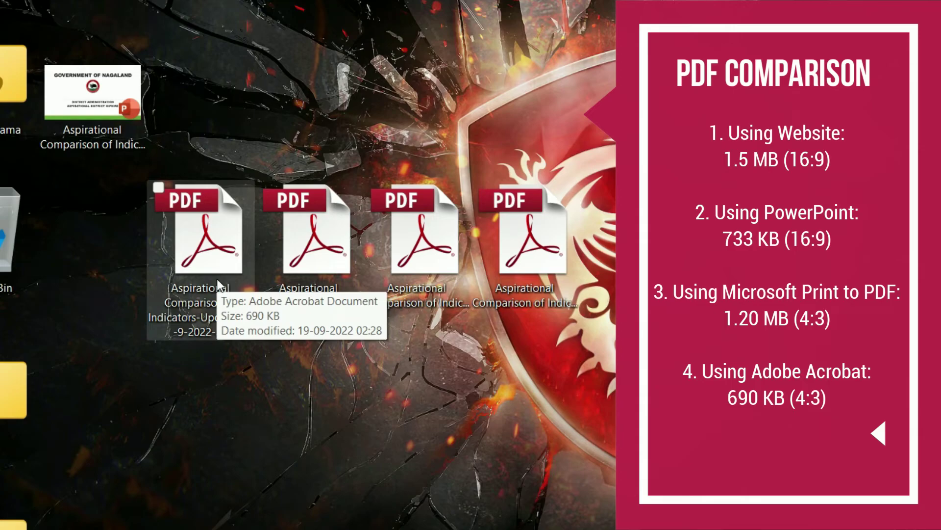